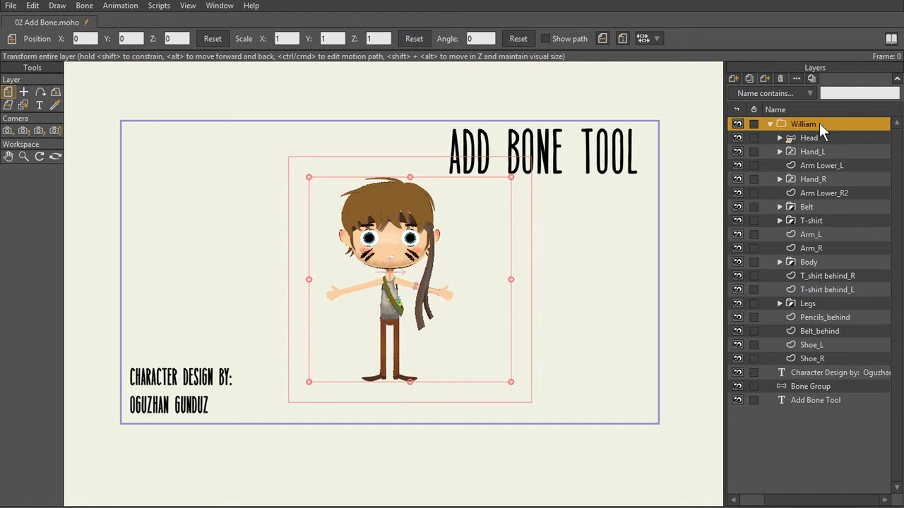
- Collapse and re-expand the William group, then bring up the William layer's context menu
click(769, 124)
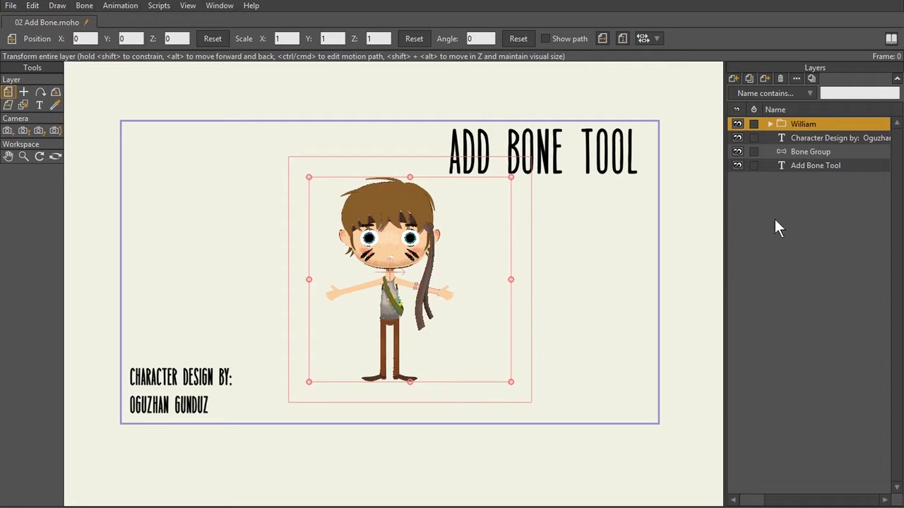
click(770, 124)
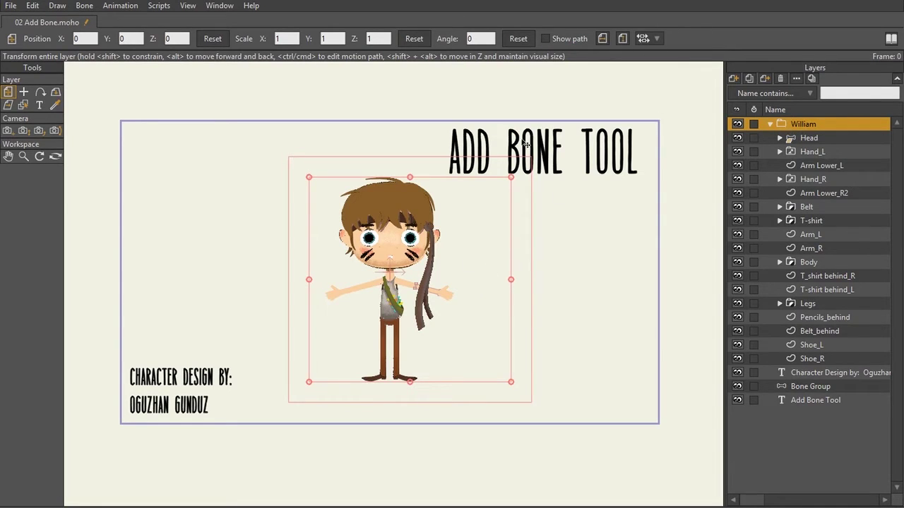
right_click(810, 122)
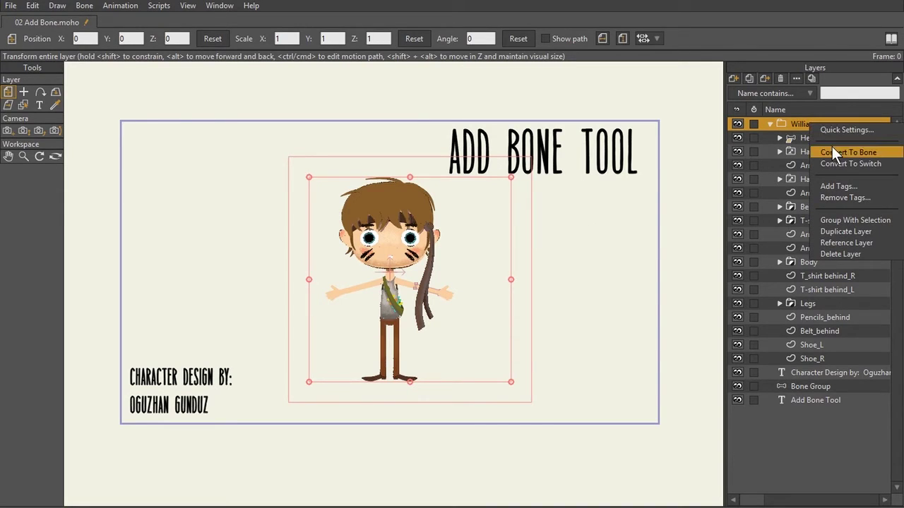
click(832, 150)
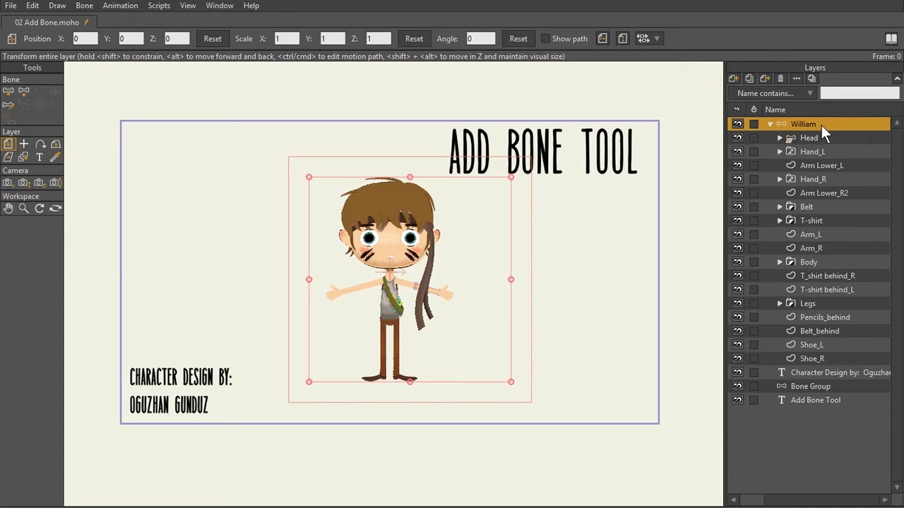
key(ctrl+z)
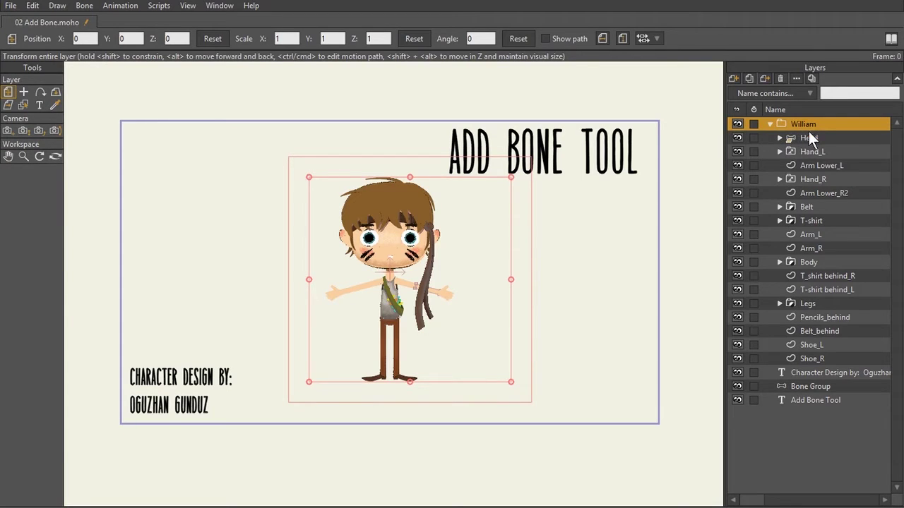
- Move the Head through Shoe_R layers out of the William group and delete the empty group
click(808, 139)
shift+click(807, 357)
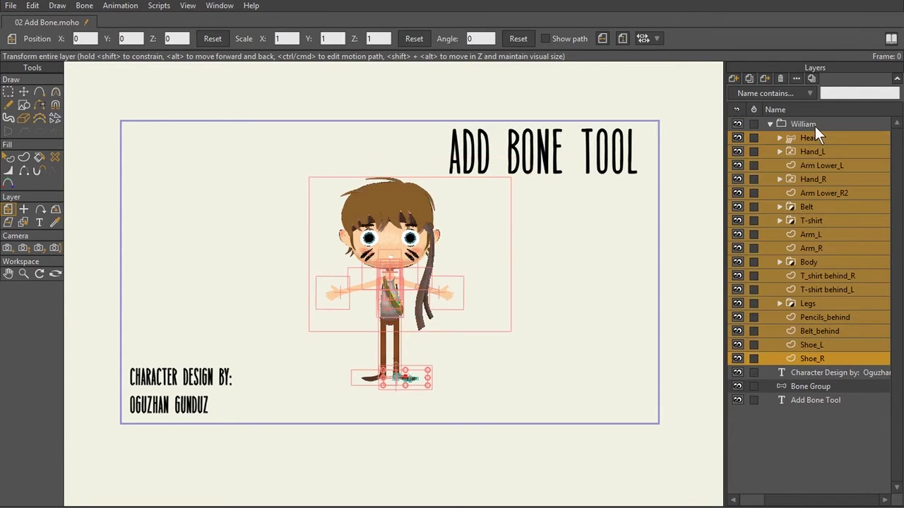
drag(810, 137, 812, 118)
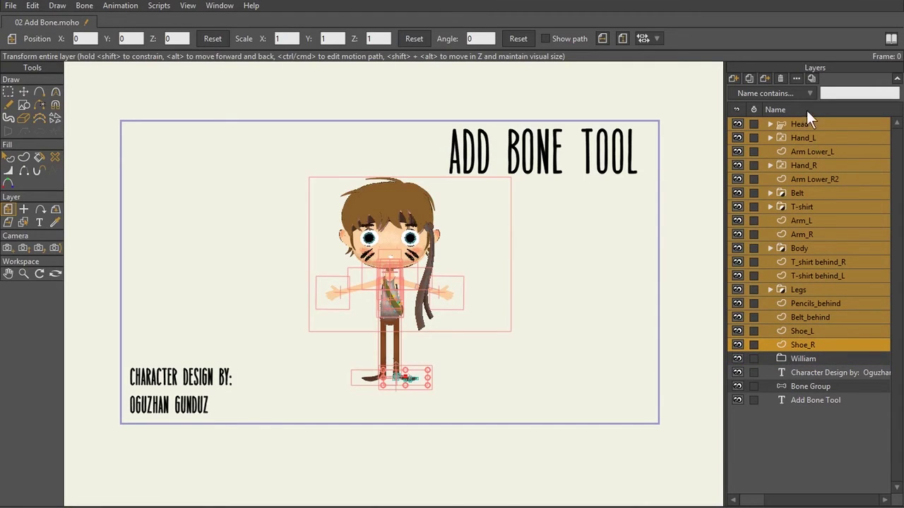
click(801, 360)
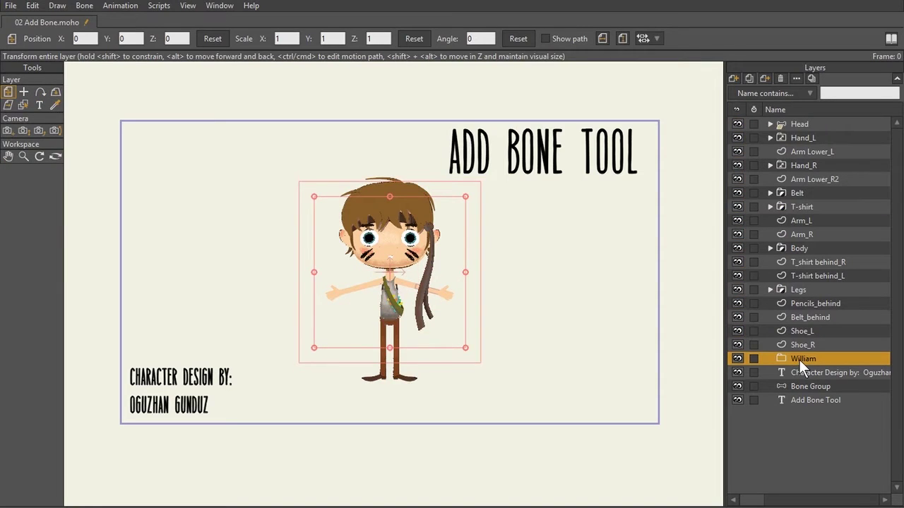
click(782, 75)
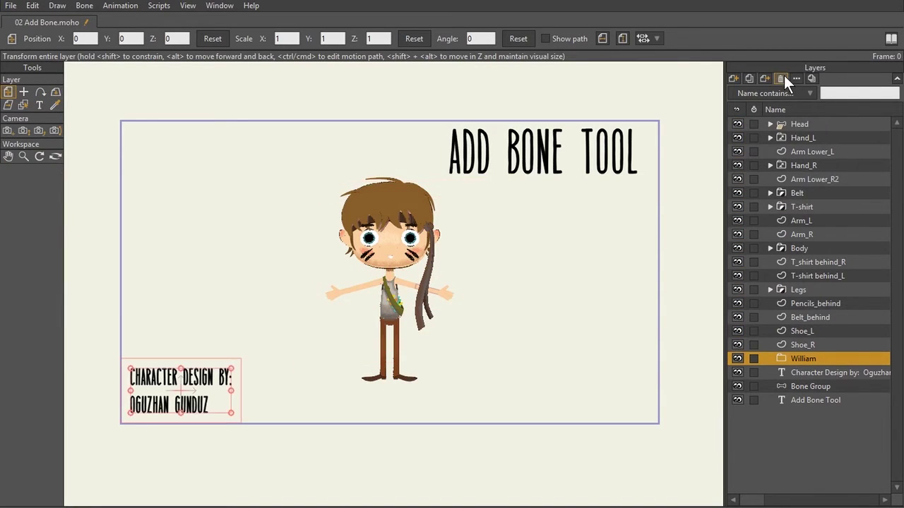
- Add a new bone layer named 'William' at the top of the layer list
click(798, 124)
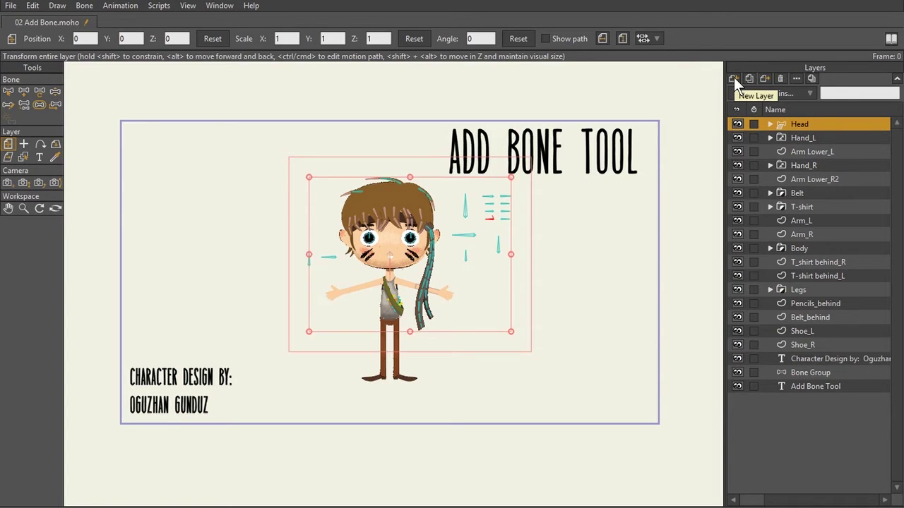
click(733, 77)
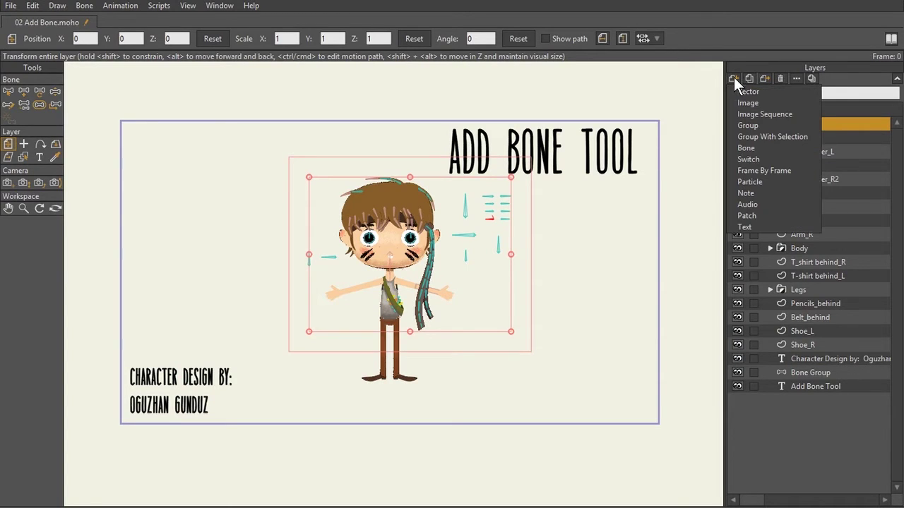
click(748, 149)
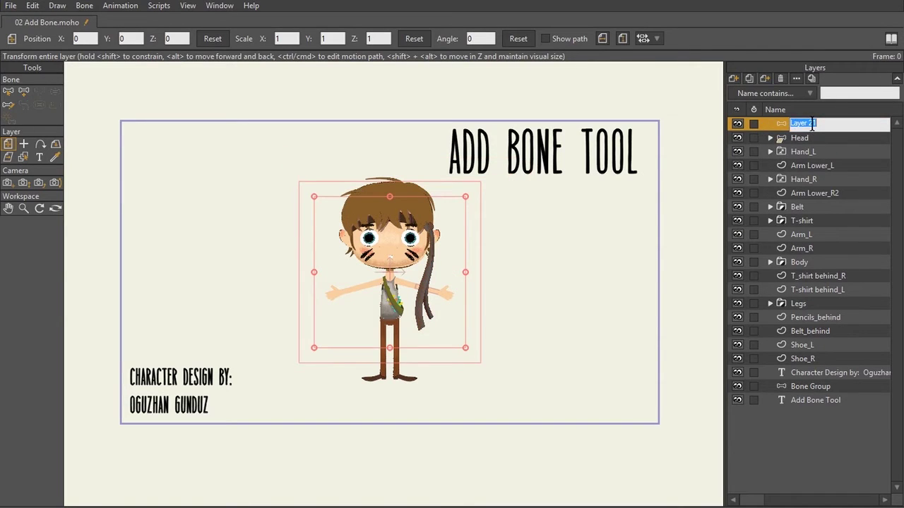
text(William)
key(Return)
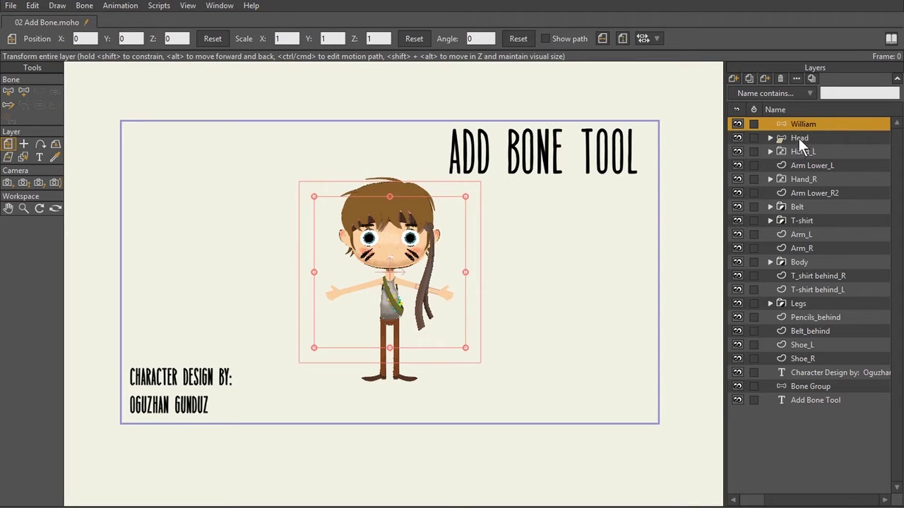
click(800, 137)
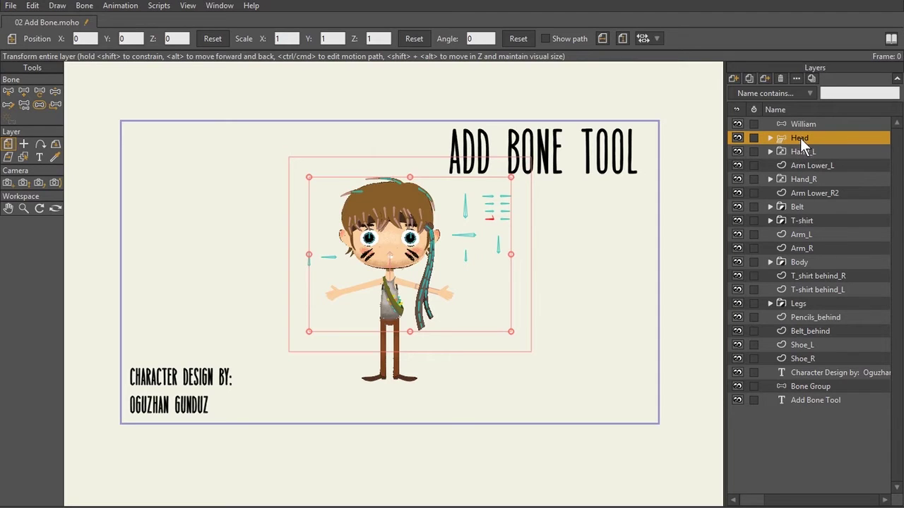
- Nest the Head through Shoe_R layers inside the William bone layer and collapse it
shift+click(804, 360)
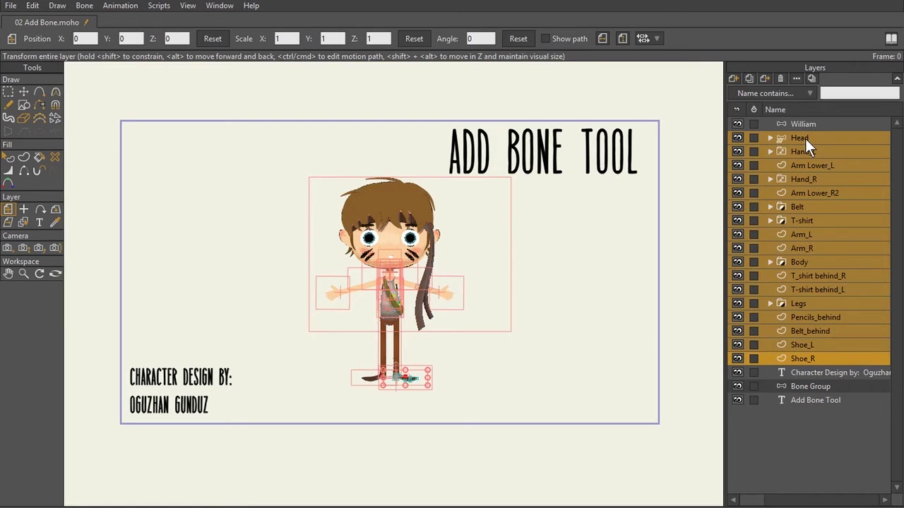
drag(805, 132, 805, 127)
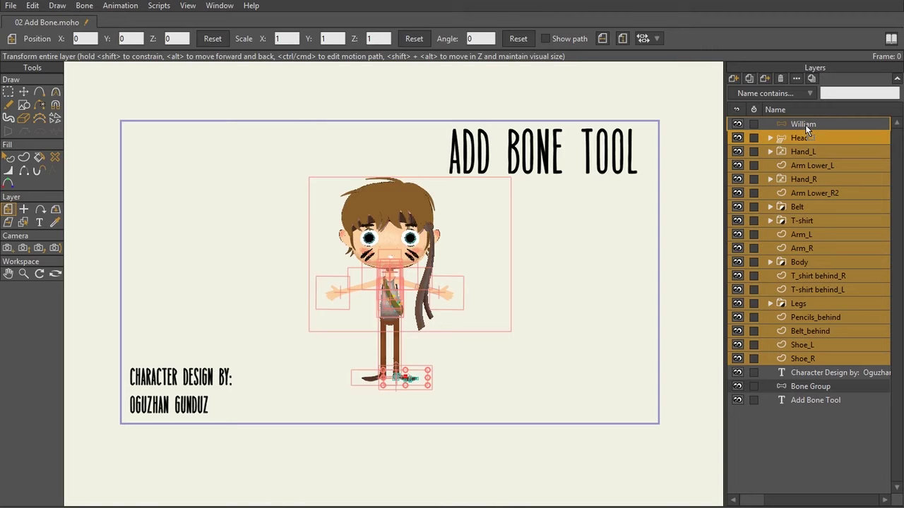
drag(806, 129, 808, 134)
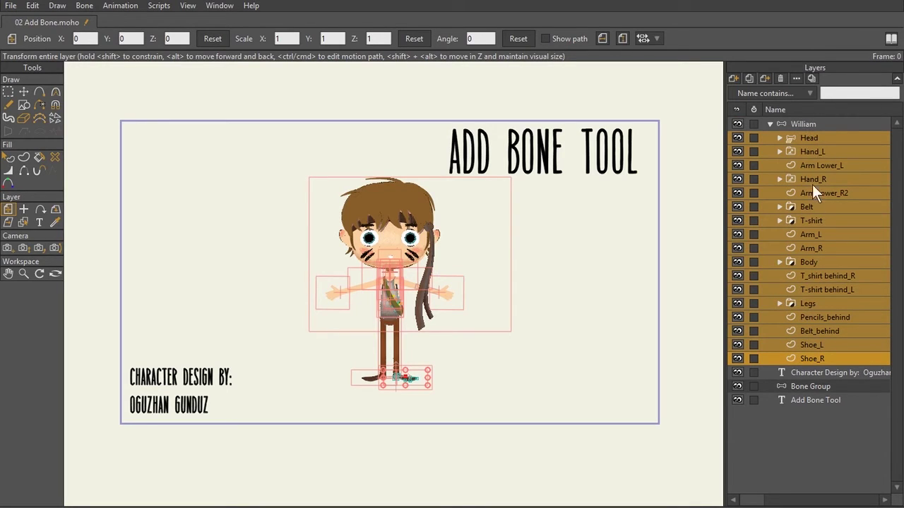
click(770, 124)
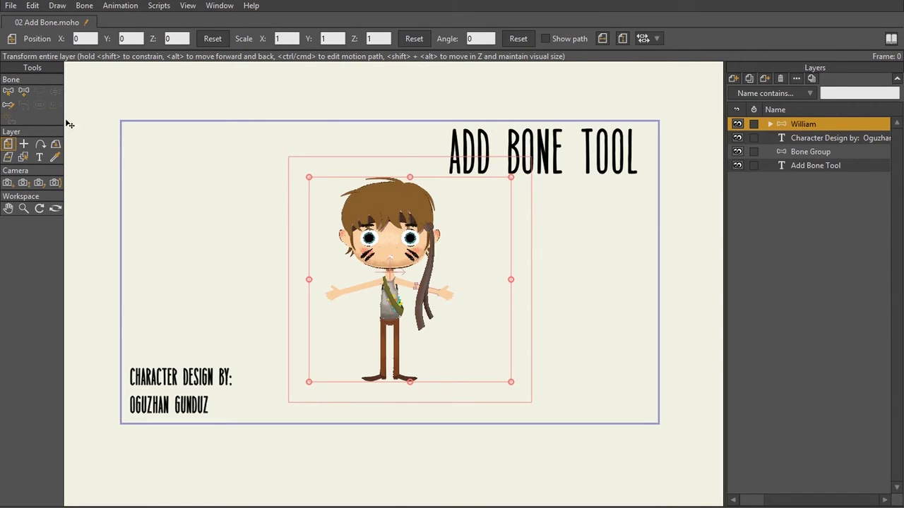
- Draw a standalone upright bone B1 on the empty canvas right of William
click(24, 92)
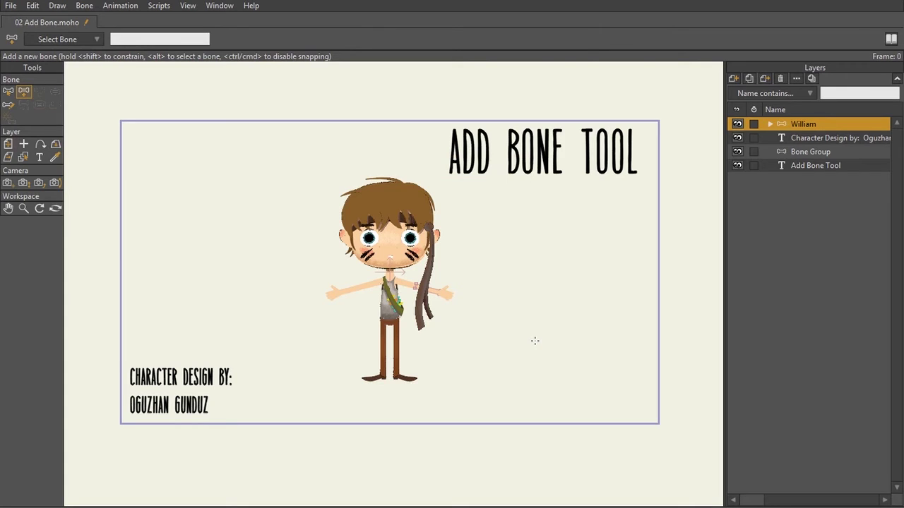
drag(535, 340, 533, 215)
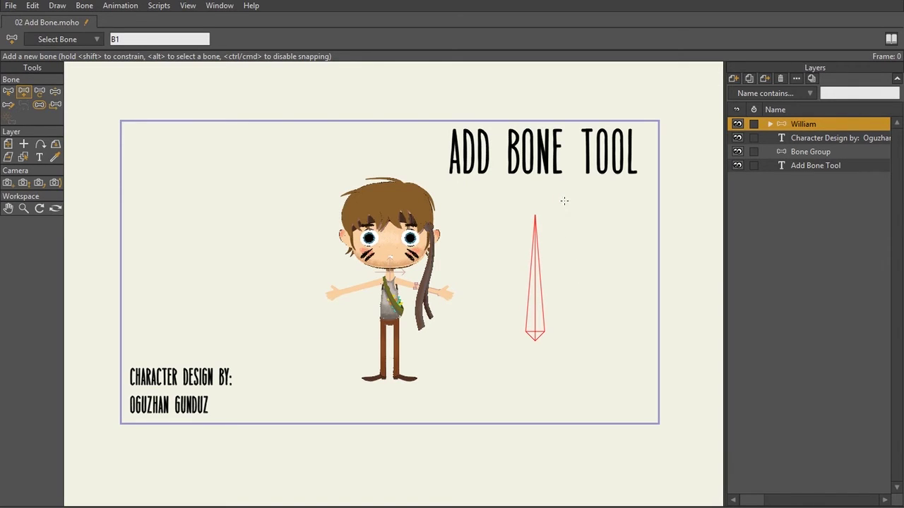
- Add pin bone B2 beside B1, then draw a horizontal root bone at William's hips
click(592, 284)
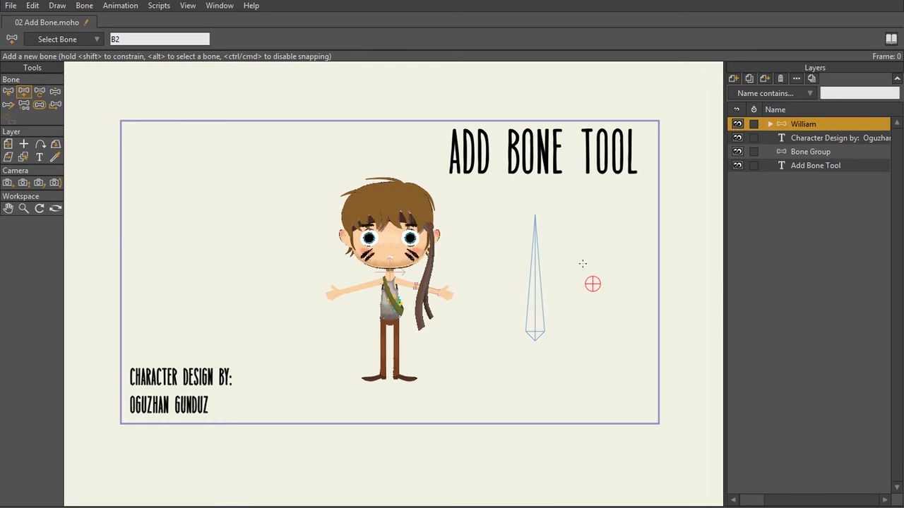
scroll(547, 278, up, 1)
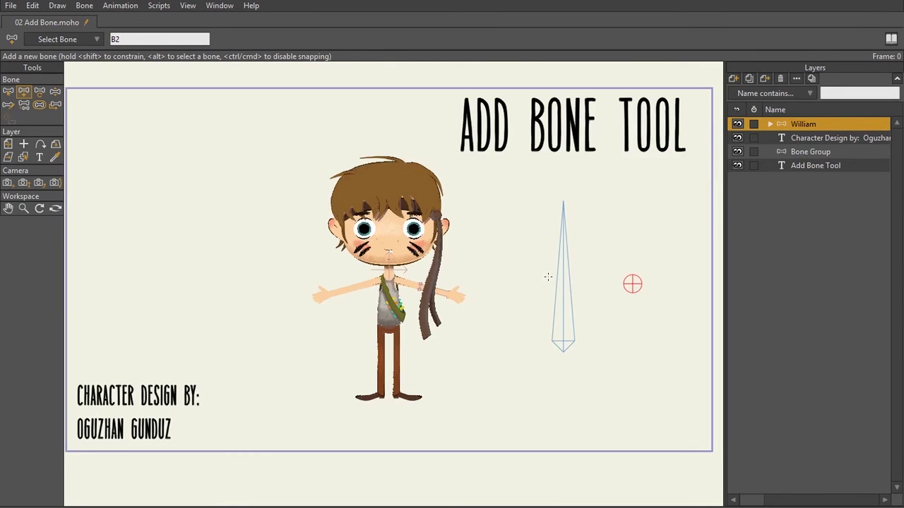
scroll(463, 335, up, 3)
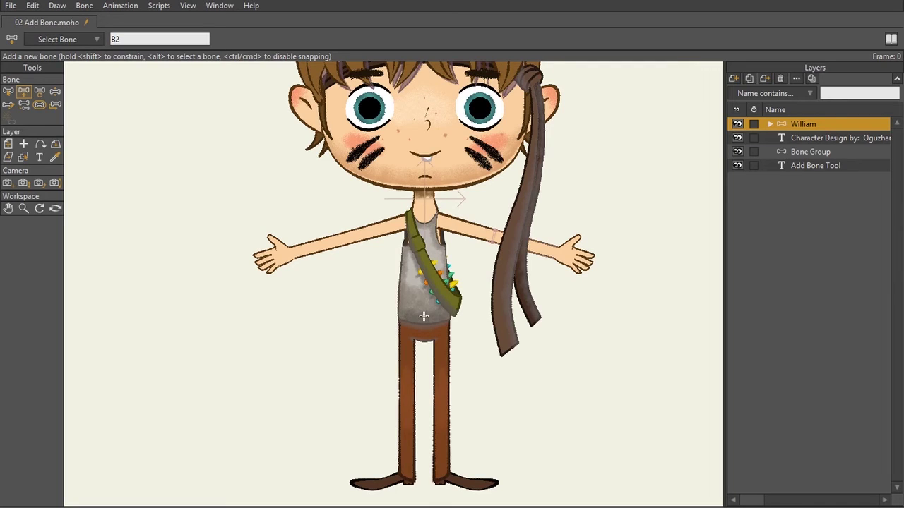
drag(423, 316, 359, 316)
- Add spine bones from hips to neck, a head bone, and a bone chain down the arm
drag(424, 316, 422, 261)
drag(424, 257, 427, 211)
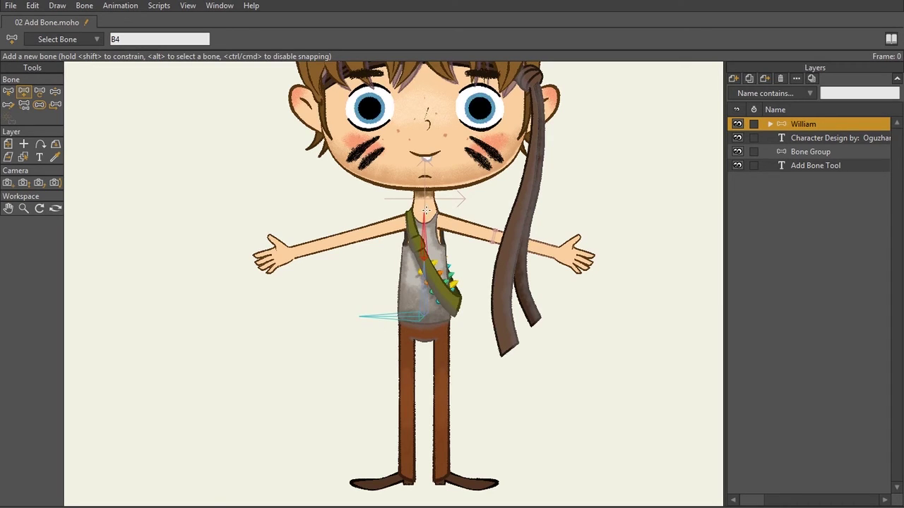
drag(420, 288, 416, 83)
click(423, 215)
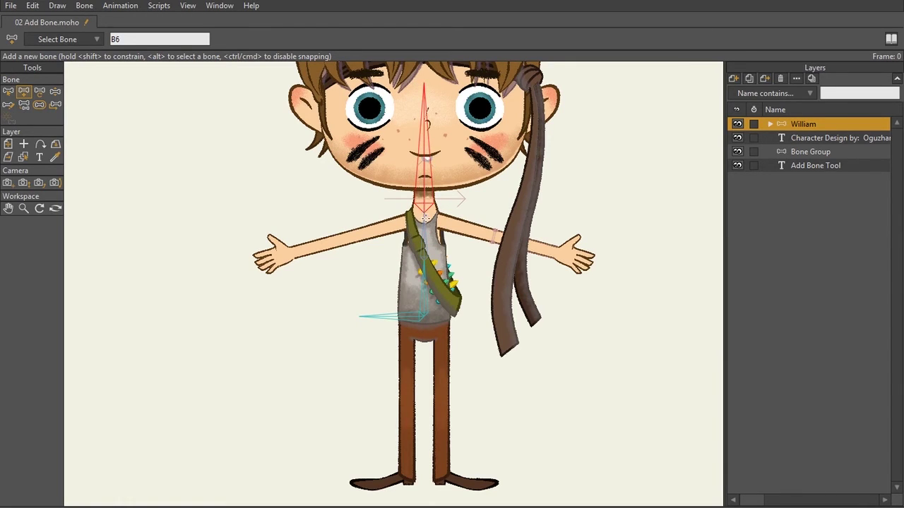
alt+click(423, 237)
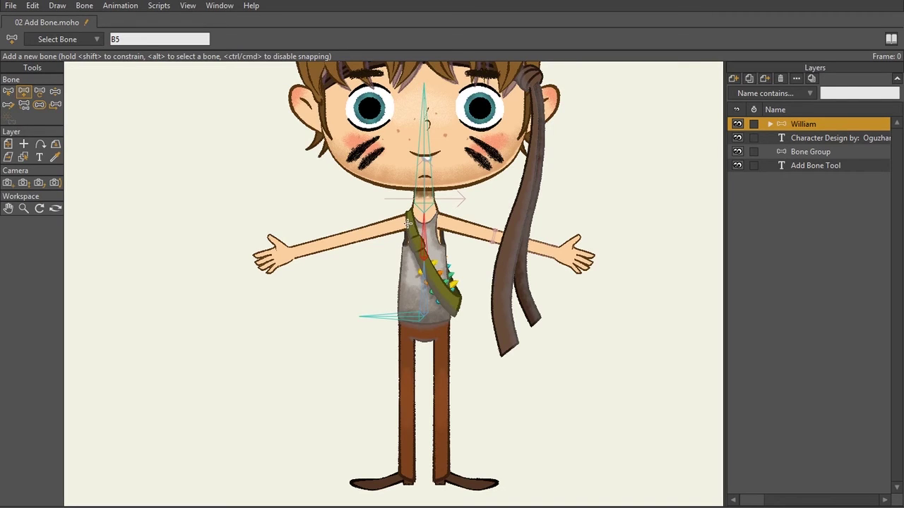
drag(407, 223, 260, 262)
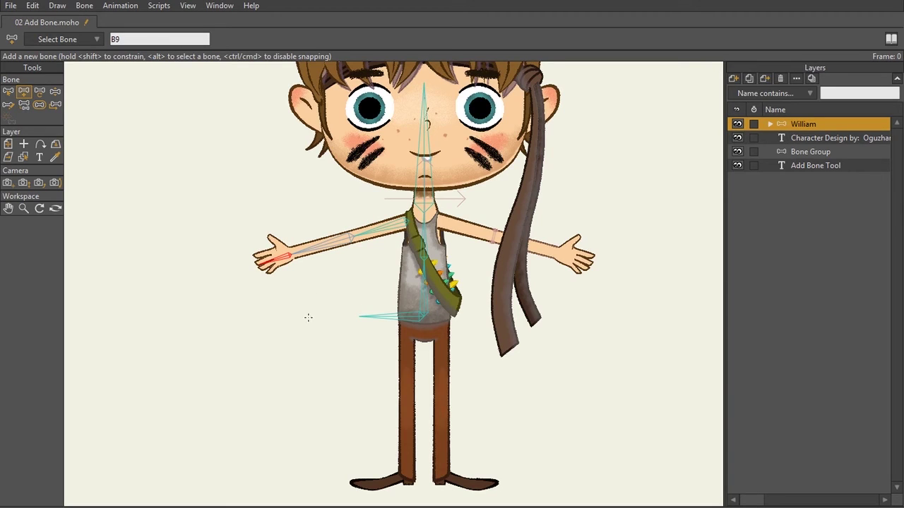
- Add three pin bones around William's left-side arm
click(327, 288)
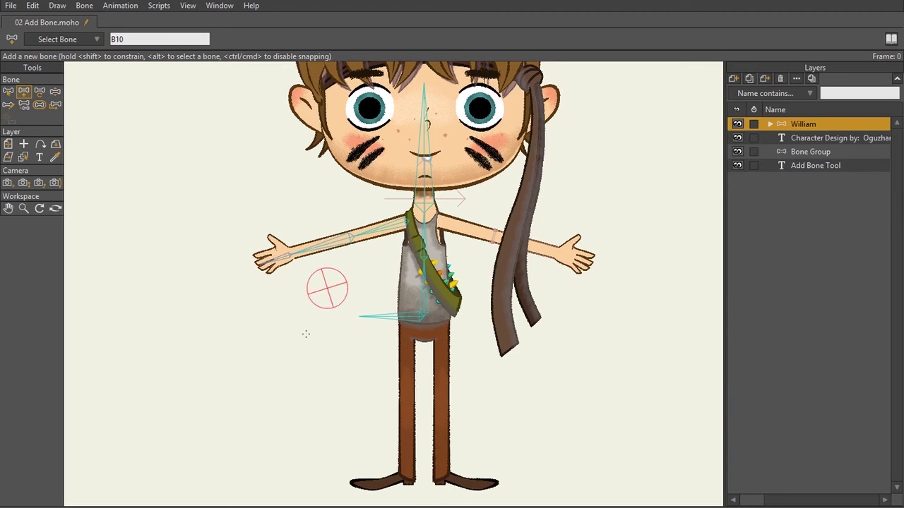
click(272, 345)
click(189, 286)
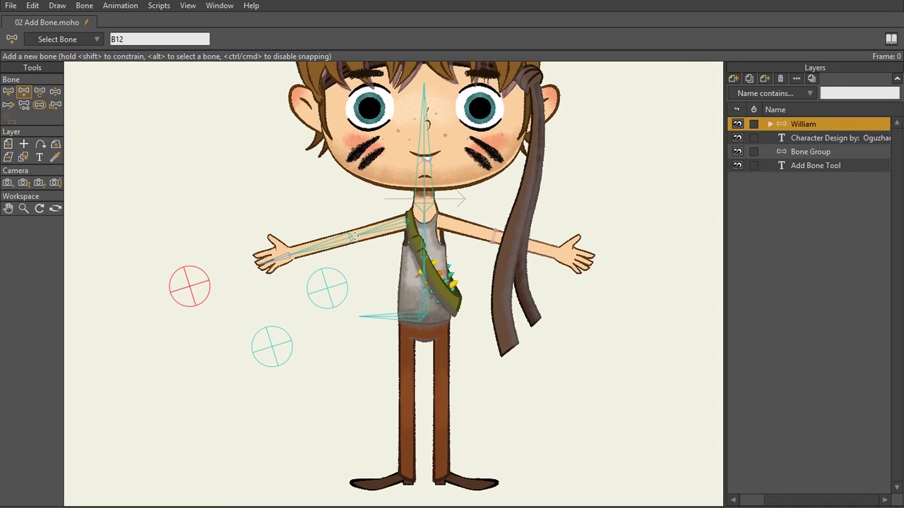
- Add bone B13 along the upper arm
scroll(355, 241, up, 5)
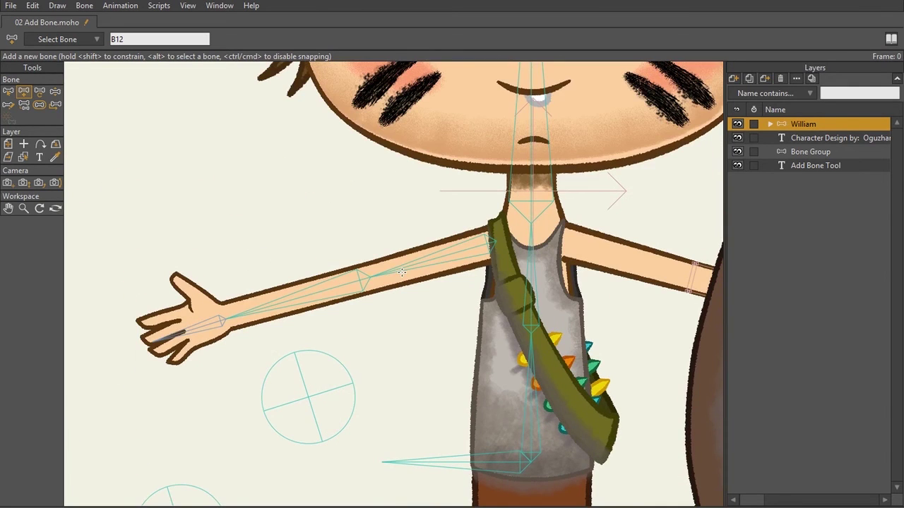
drag(391, 271, 362, 274)
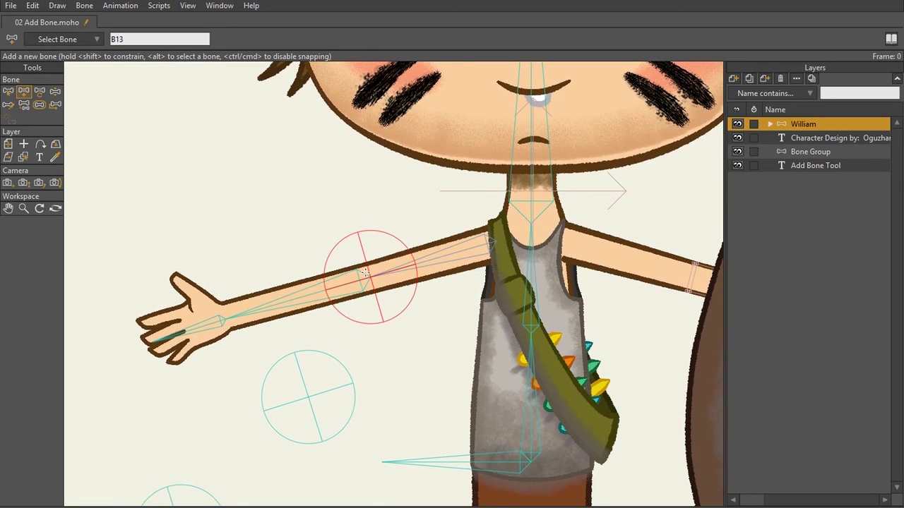
scroll(424, 308, down, 2)
scroll(423, 308, down, 2)
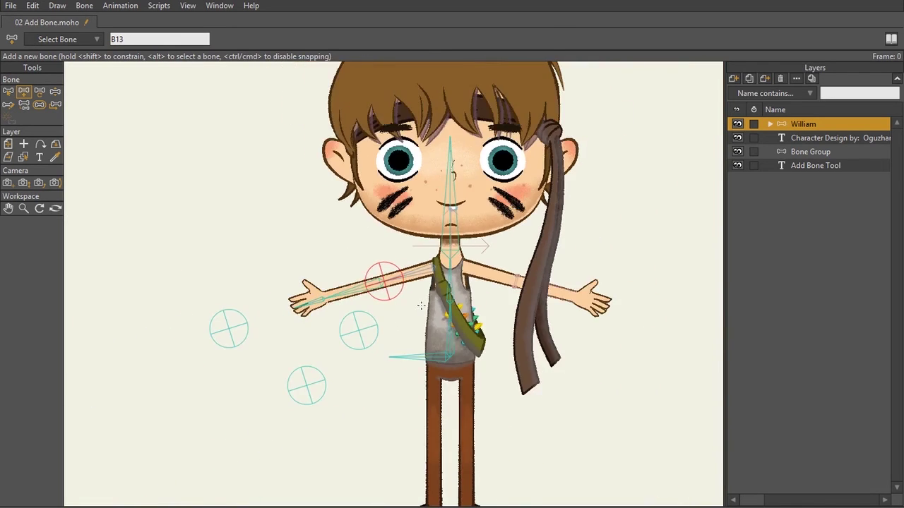
- Add upright bone B11 and pin bone B12 below it, right of William
key(z)
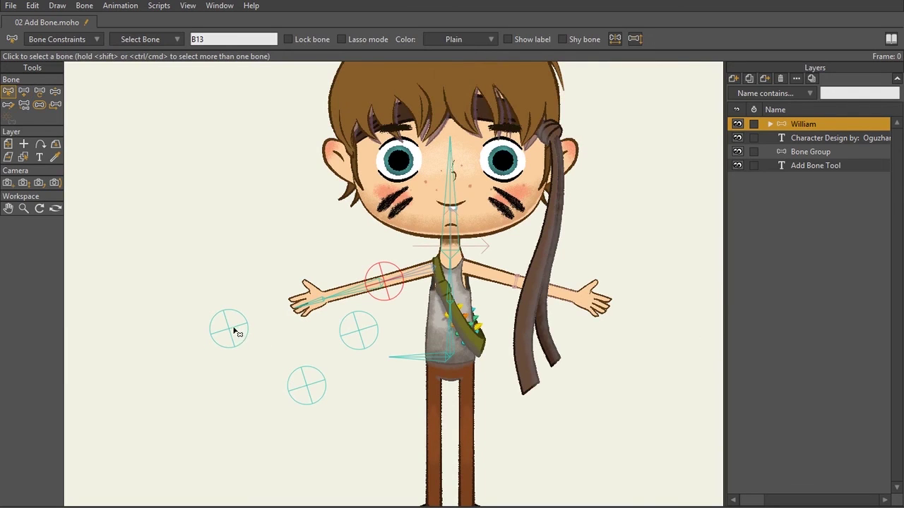
click(232, 329)
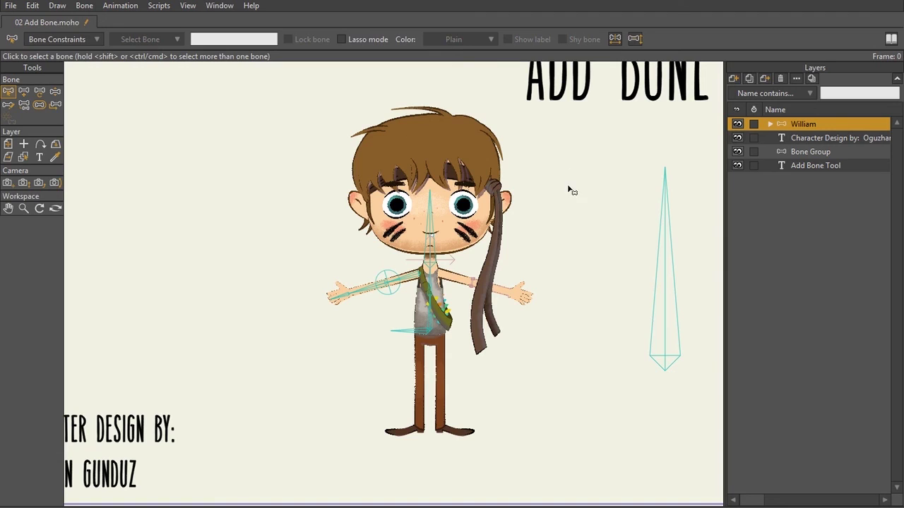
key(a)
drag(579, 280, 584, 166)
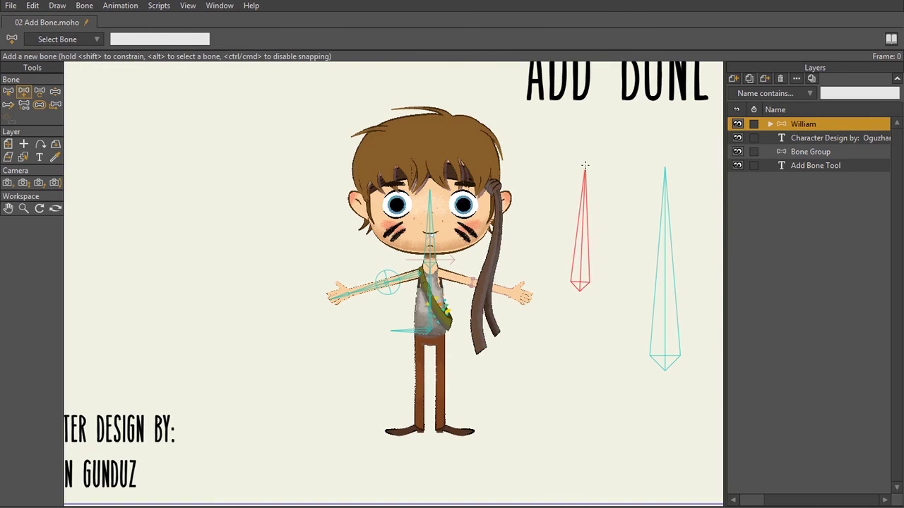
click(577, 325)
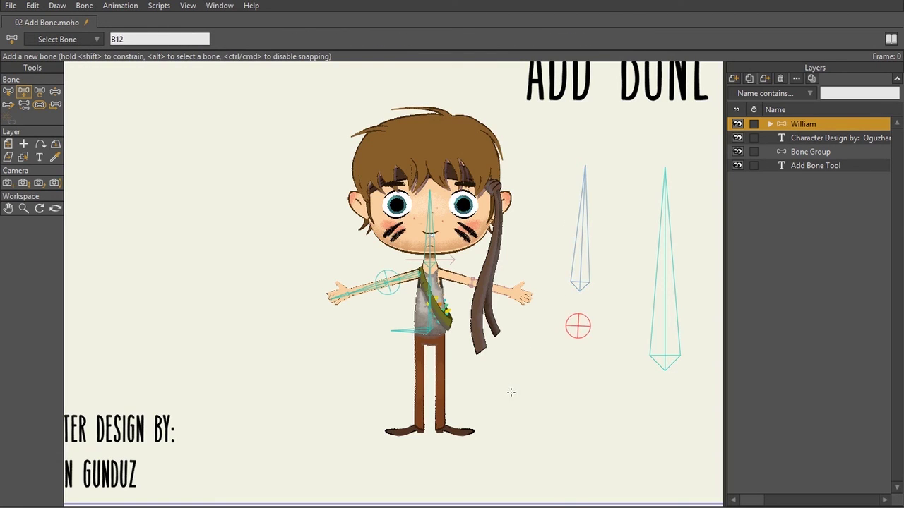